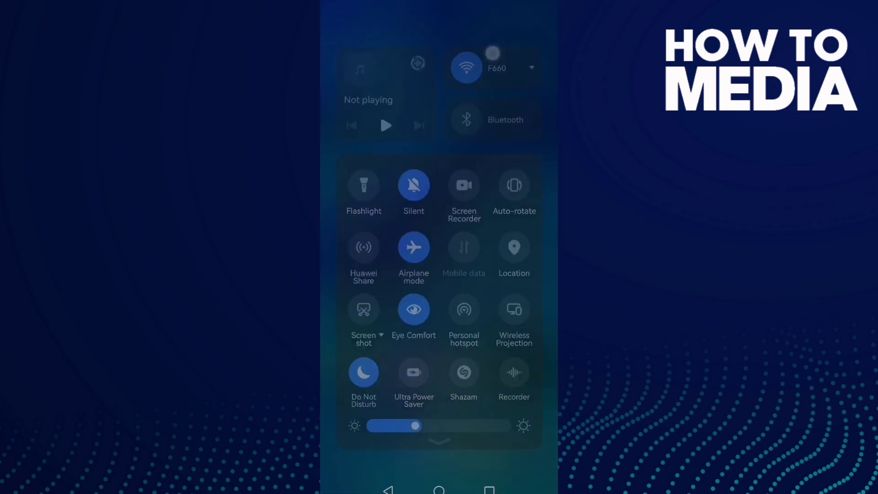
Step: Search the installed apps for 'threa' and open the Threads app info page
left_click_drag(454, 283, 454, 251)
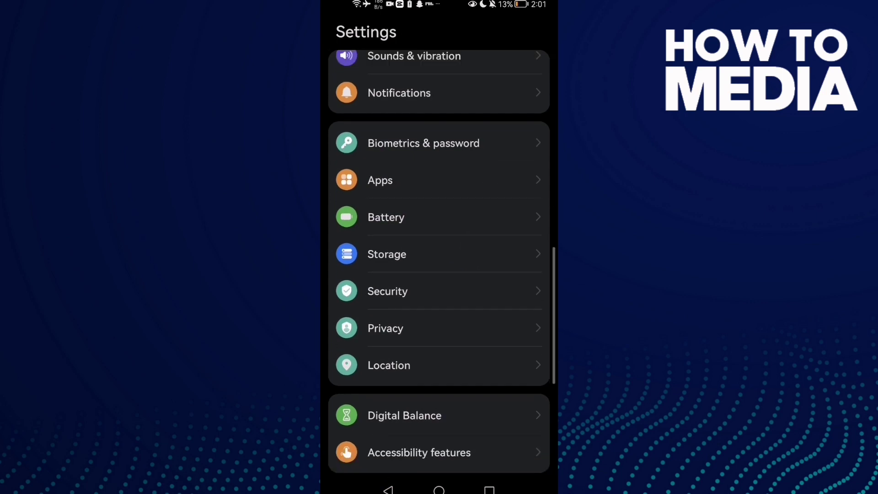
left_click(439, 180)
left_click(519, 81)
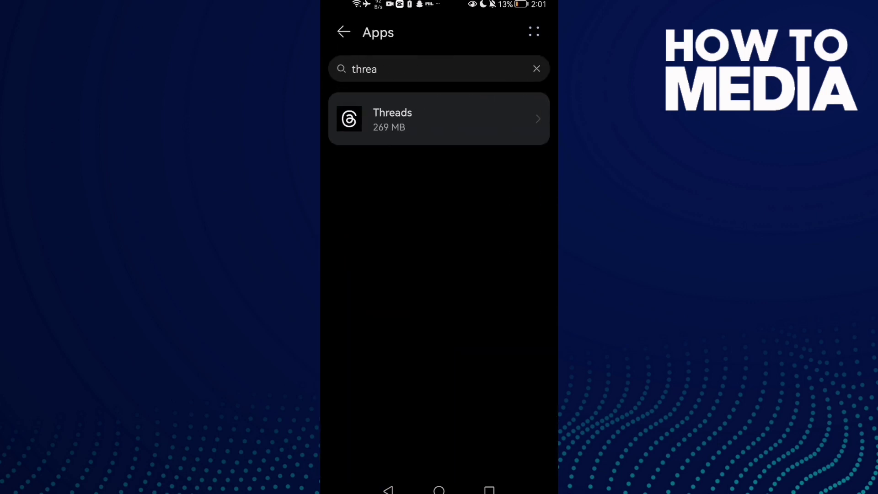
left_click(462, 67)
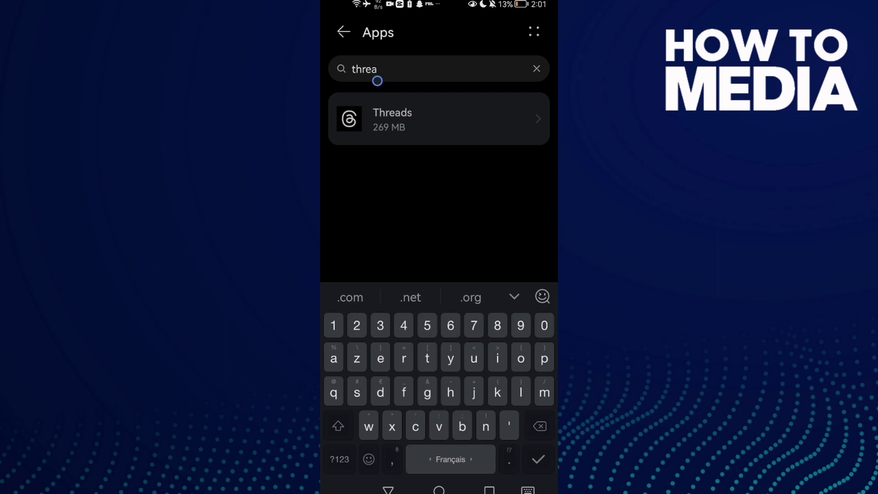
left_click(452, 120)
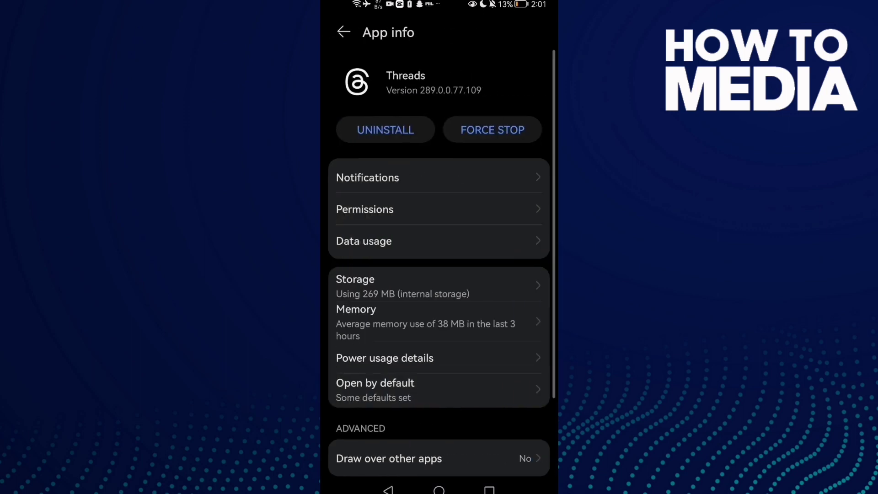
Step: Force-stop Threads, confirming the prompt, and clear its cache under Storage
left_click(492, 129)
left_click(502, 441)
left_click(478, 285)
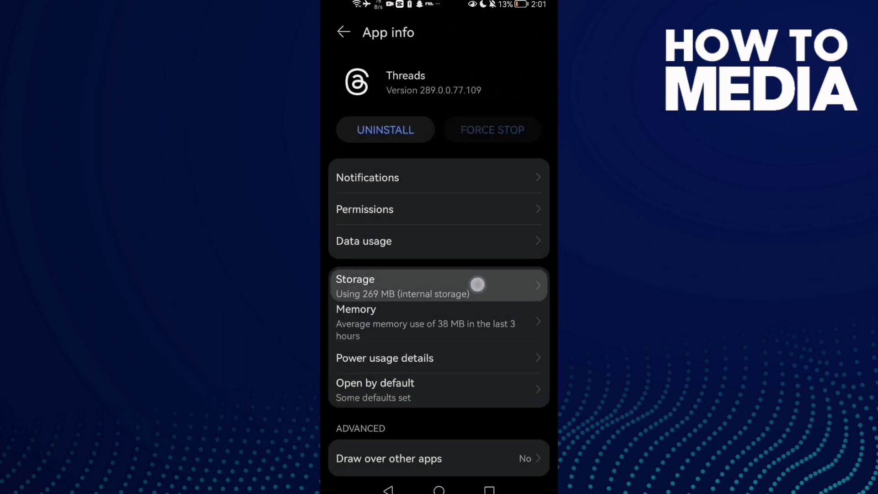
left_click(439, 361)
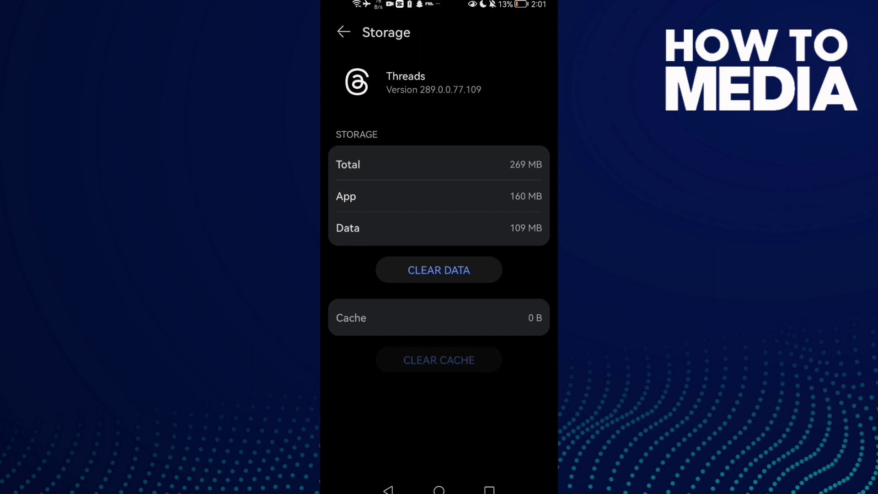
left_click(389, 490)
Step: Check Threads' permission list and its Storage permission, then return to App info
left_click(500, 216)
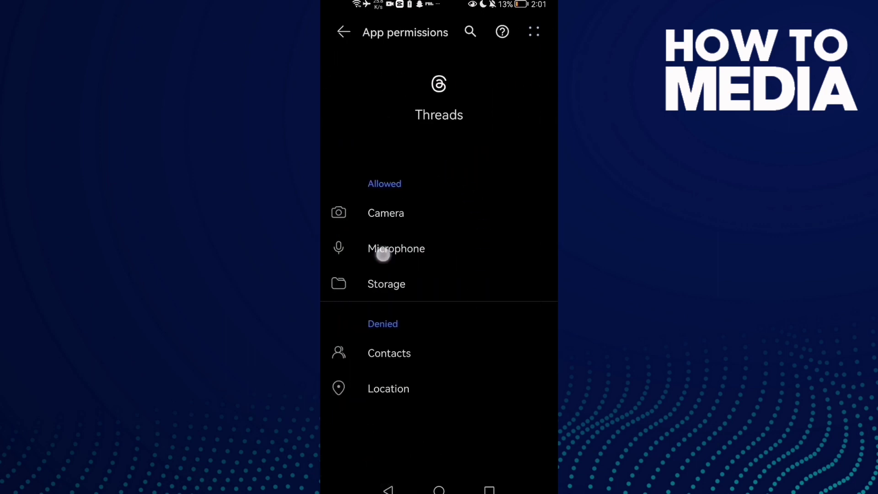
left_click(432, 283)
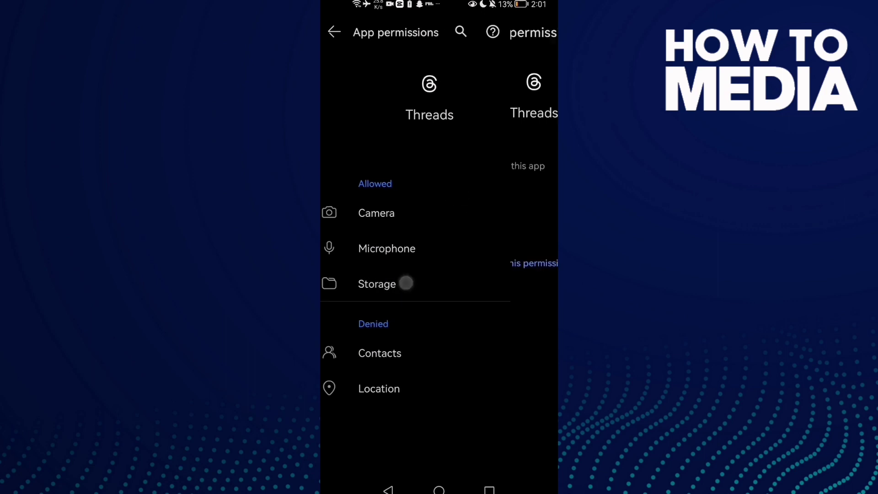
left_click(389, 490)
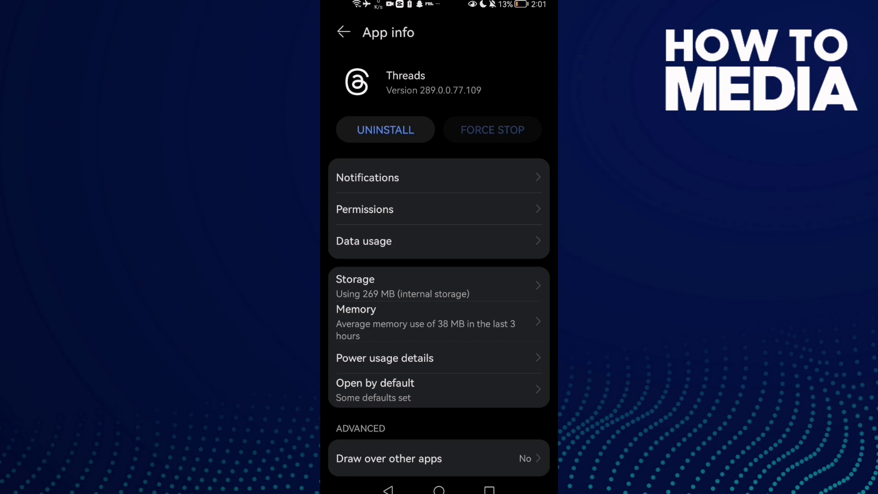
Step: Confirm Threads' mobile, Wi-Fi, background and roaming data are allowed, then go home
left_click(439, 241)
scroll(440, 310, "down", 5)
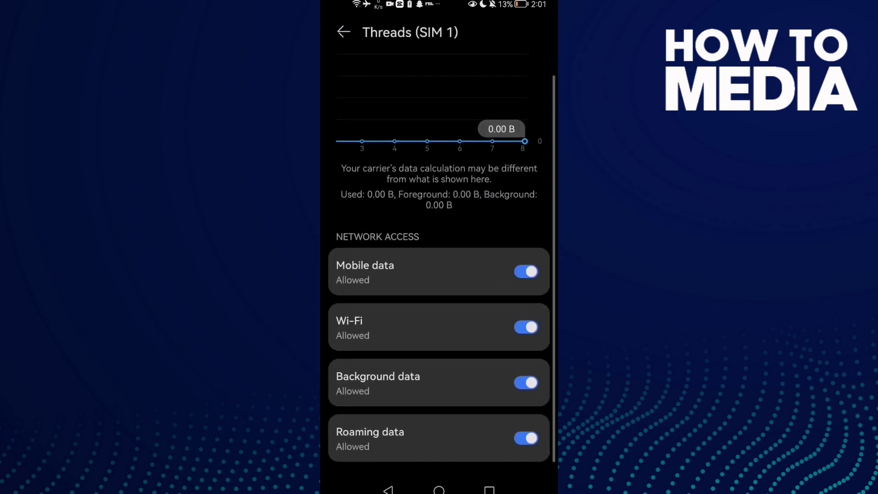
left_click_drag(499, 458, 504, 304)
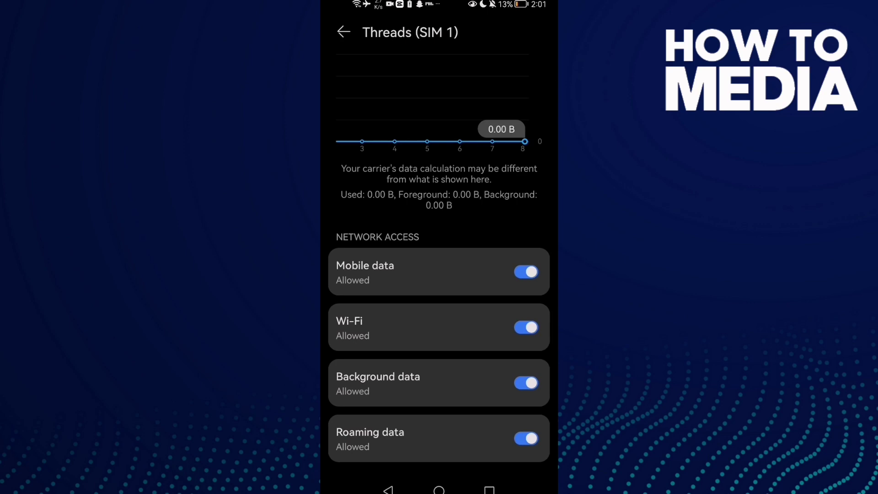
left_click(388, 488)
left_click(439, 489)
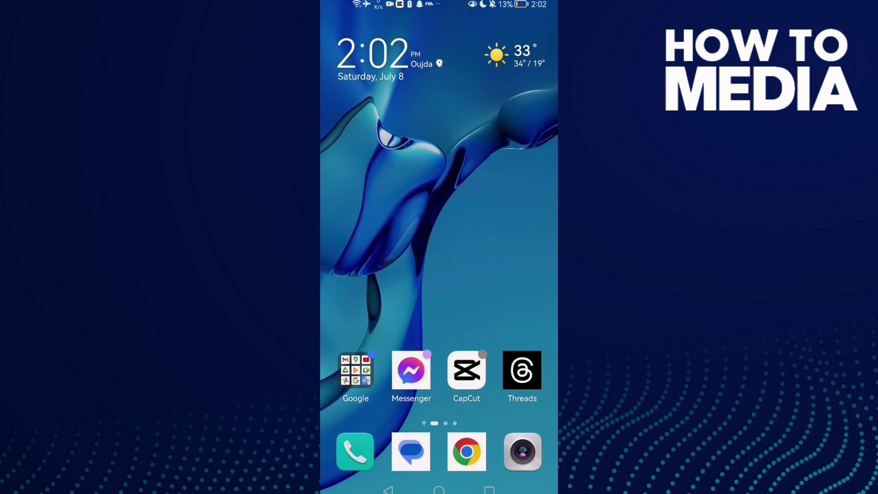
left_click(522, 371)
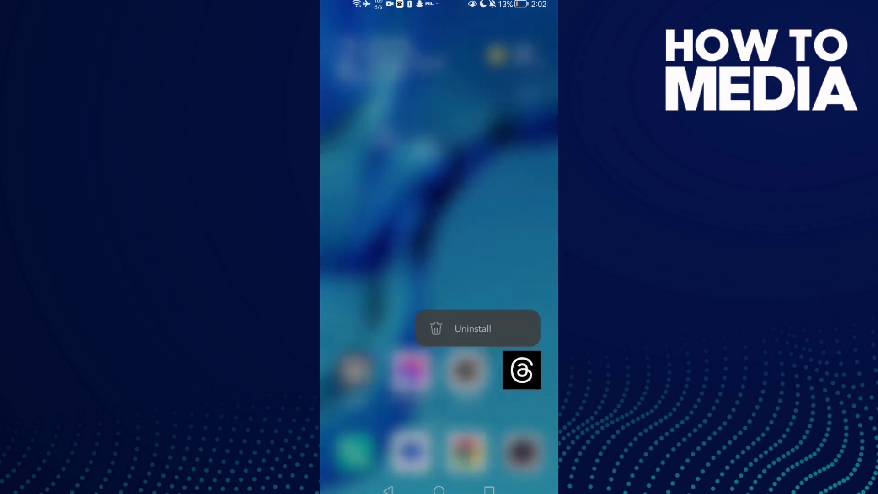
left_click(440, 206)
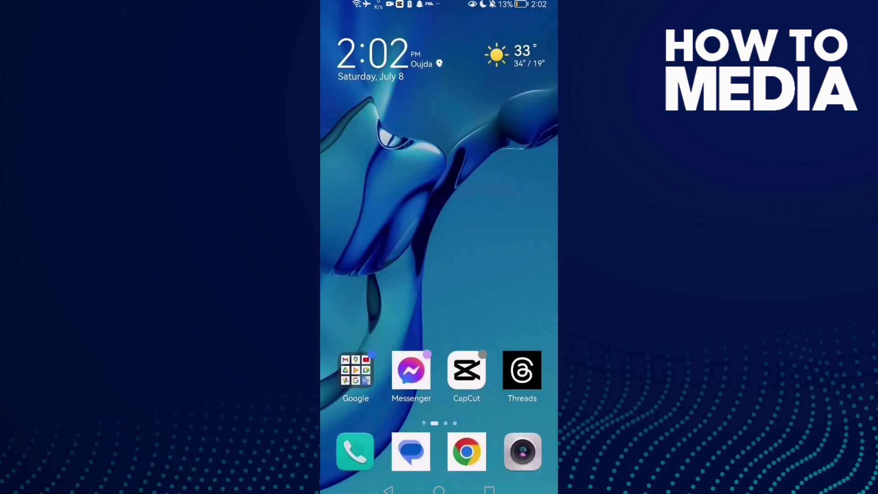